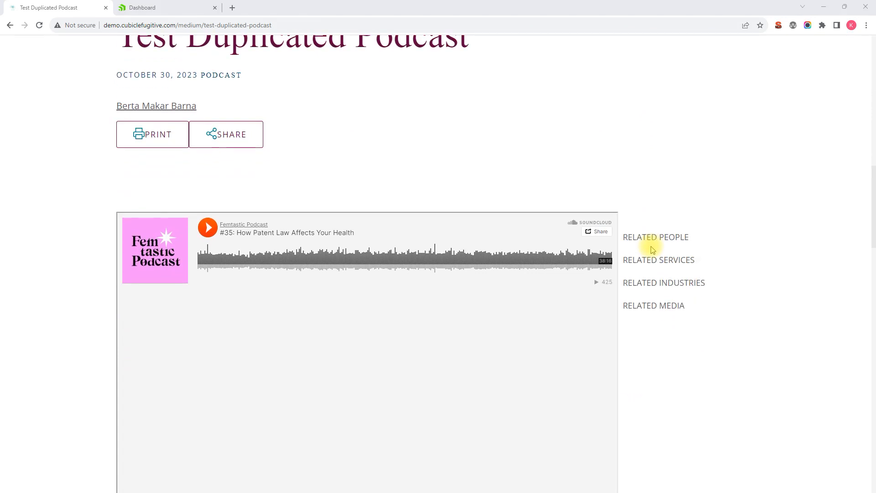
Examine the published Test Duplicated Podcast page, including its title, date, embedded player, related links and related people
{"action": "scroll", "coordinate": [652, 250], "scroll_direction": "down", "scroll_amount": 3}
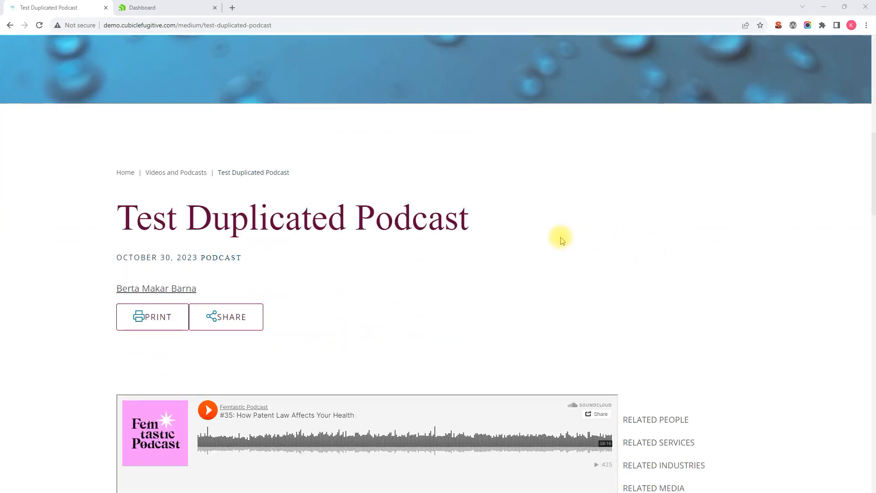
{"action": "scroll", "coordinate": [573, 237], "scroll_direction": "down", "scroll_amount": 2}
{"action": "scroll", "coordinate": [564, 239], "scroll_direction": "up", "scroll_amount": 3}
{"action": "scroll", "coordinate": [560, 238], "scroll_direction": "up", "scroll_amount": 6}
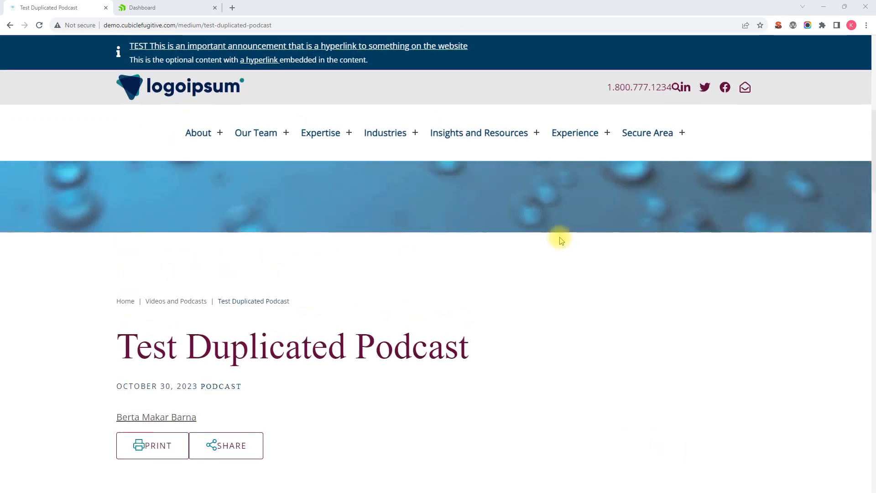
{"action": "scroll", "coordinate": [560, 238], "scroll_direction": "down", "scroll_amount": 2}
{"action": "scroll", "coordinate": [561, 239], "scroll_direction": "down", "scroll_amount": 3}
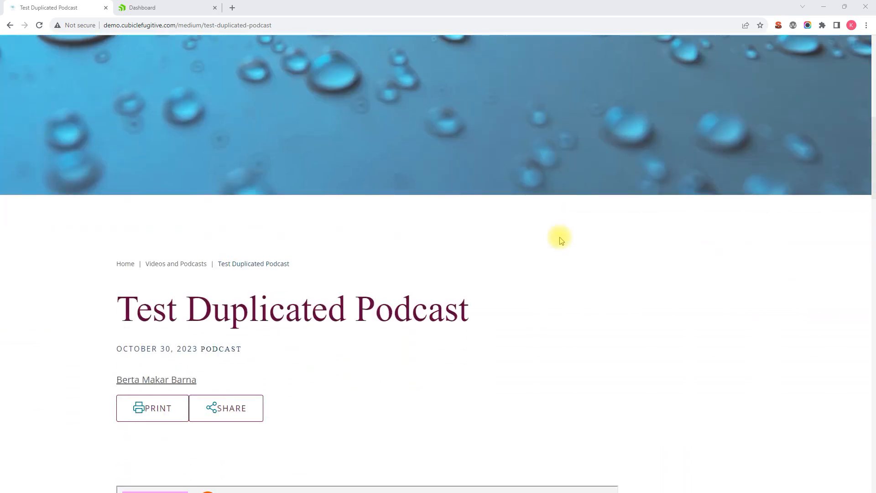
{"action": "scroll", "coordinate": [561, 240], "scroll_direction": "down", "scroll_amount": 5}
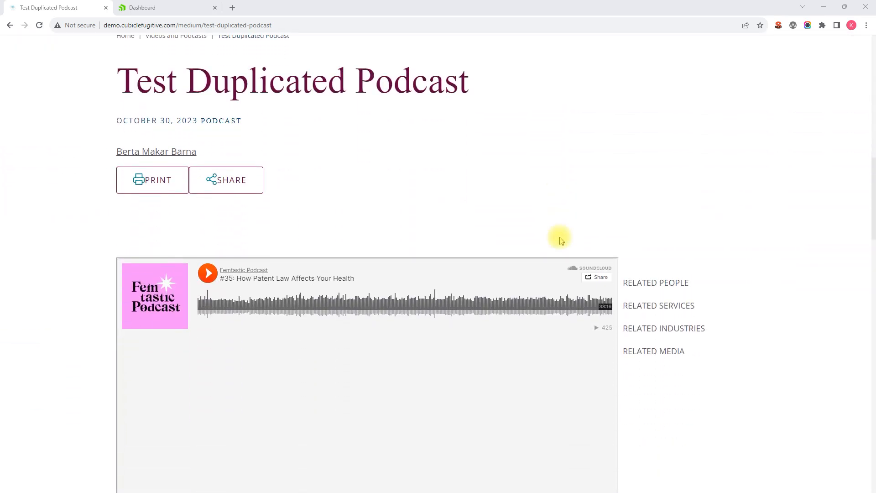
{"action": "scroll", "coordinate": [524, 246], "scroll_direction": "up", "scroll_amount": 2}
{"action": "scroll", "coordinate": [524, 247], "scroll_direction": "down", "scroll_amount": 6}
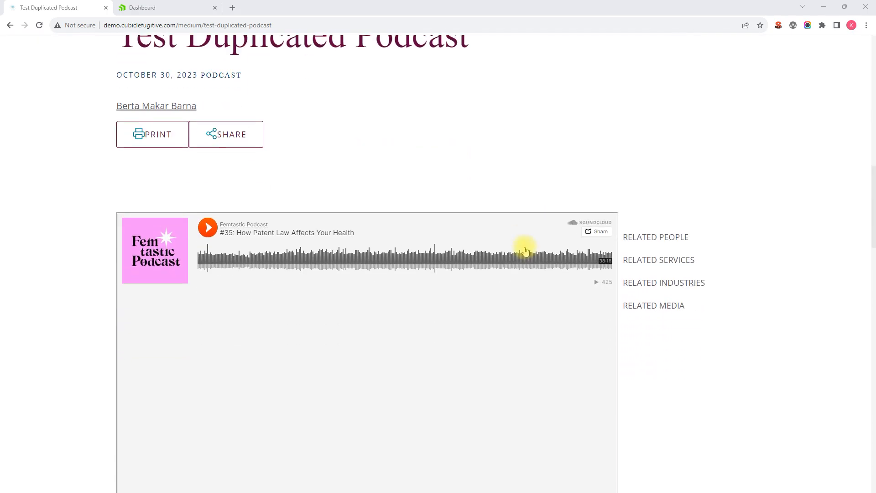
{"action": "scroll", "coordinate": [525, 248], "scroll_direction": "down", "scroll_amount": 8}
{"action": "scroll", "coordinate": [487, 230], "scroll_direction": "up", "scroll_amount": 8}
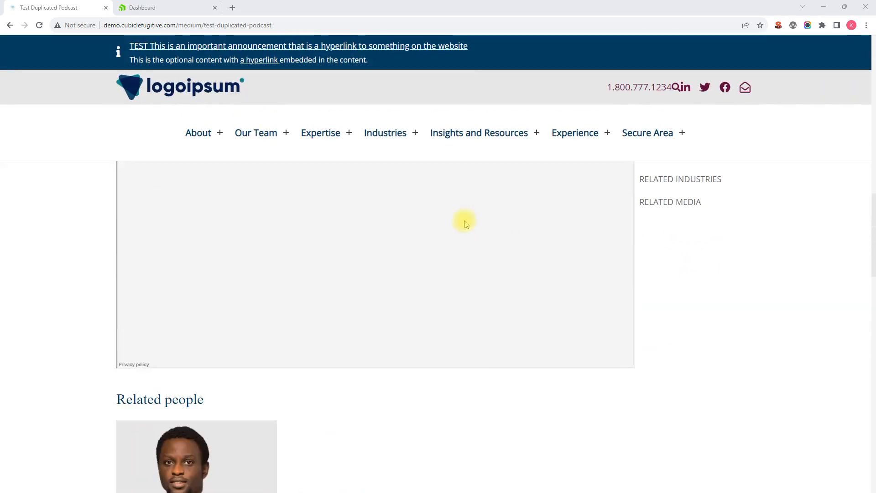
Switch to the Sitefinity backend and open the Videos Podcasts and Media content
{"action": "left_click", "coordinate": [172, 10]}
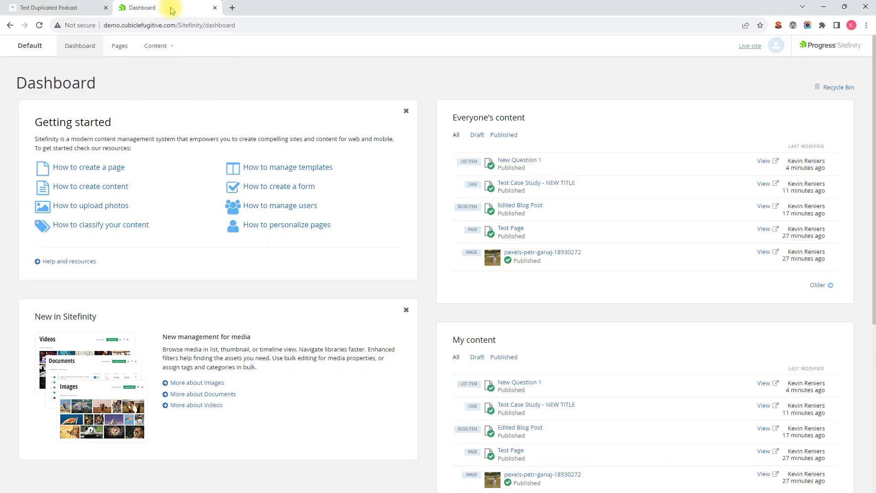
{"action": "left_click", "coordinate": [165, 52]}
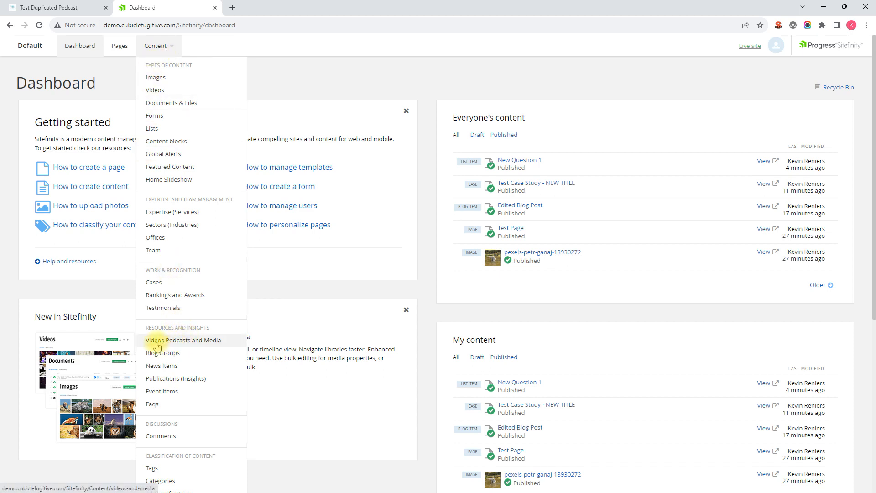
{"action": "left_click", "coordinate": [185, 342]}
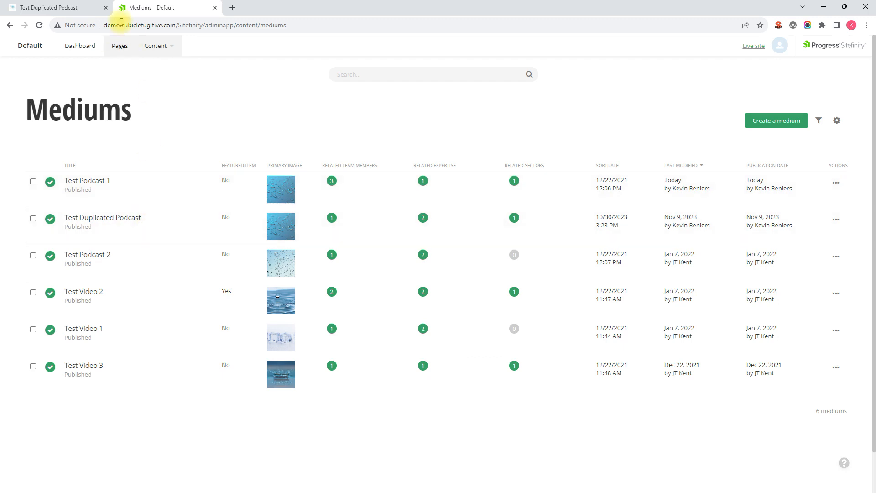
Check the podcast's title on the live page and return to the Mediums list in Sitefinity
{"action": "left_click", "coordinate": [74, 7]}
{"action": "scroll", "coordinate": [218, 340], "scroll_direction": "up", "scroll_amount": 15}
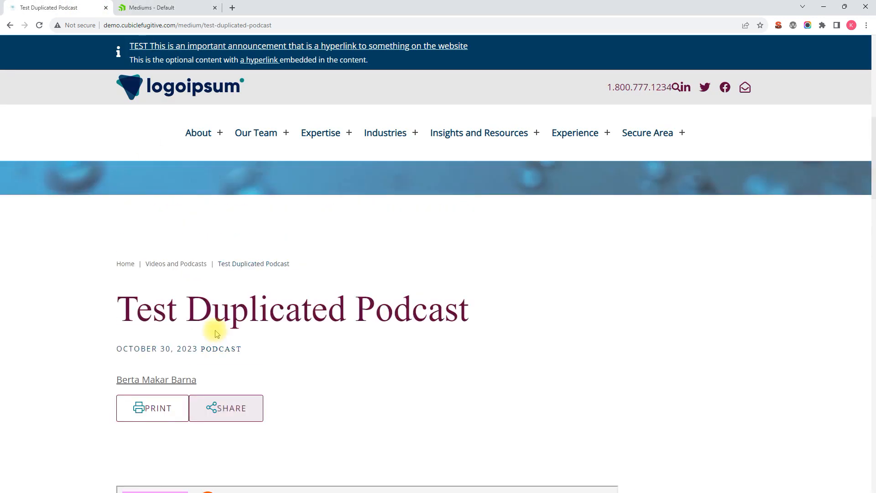
{"action": "scroll", "coordinate": [216, 332], "scroll_direction": "down", "scroll_amount": 4}
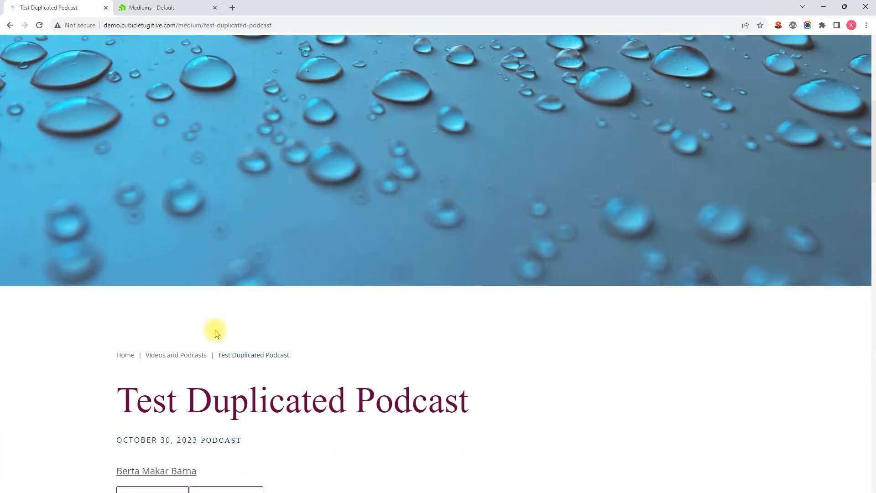
{"action": "left_click", "coordinate": [161, 8]}
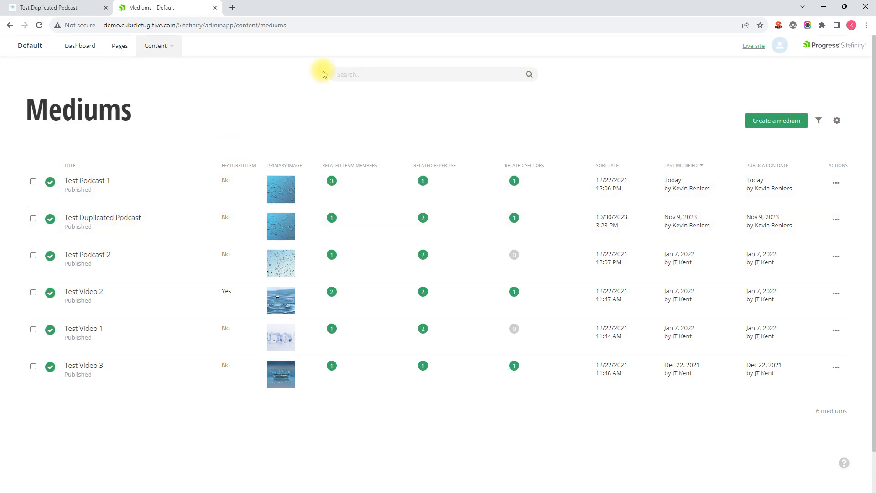
Search the mediums for "Test Dupli" and open the Test Duplicated Podcast's content for editing
{"action": "left_click", "coordinate": [369, 74]}
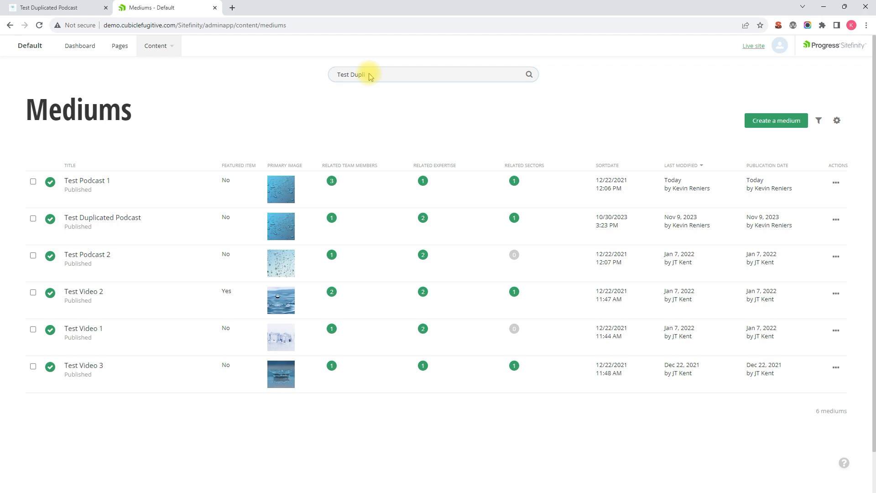
{"action": "key", "text": "Return"}
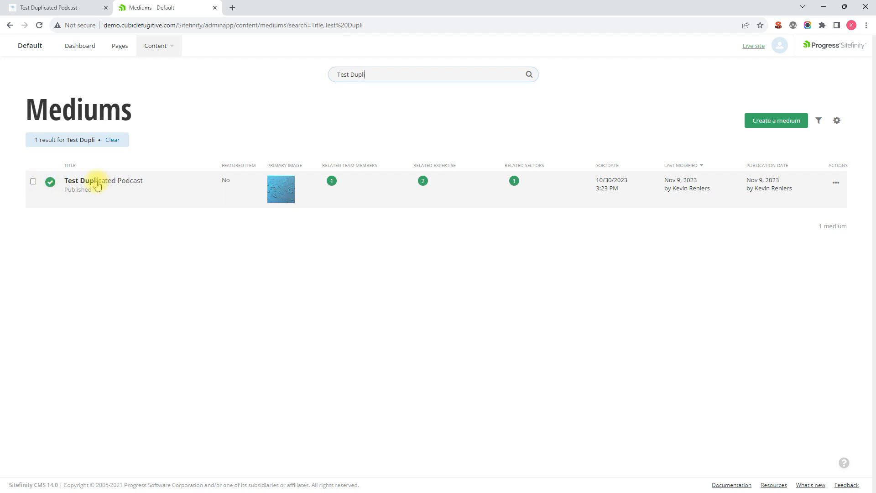
{"action": "left_click", "coordinate": [34, 182]}
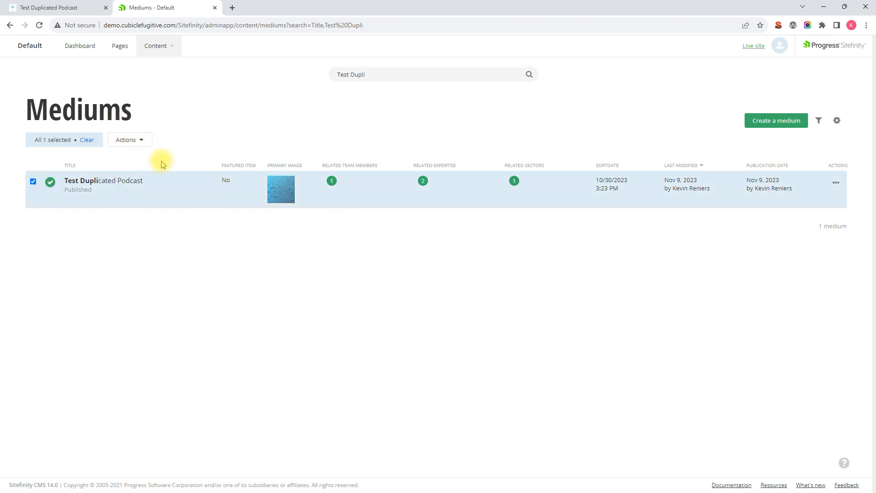
{"action": "left_click", "coordinate": [141, 143]}
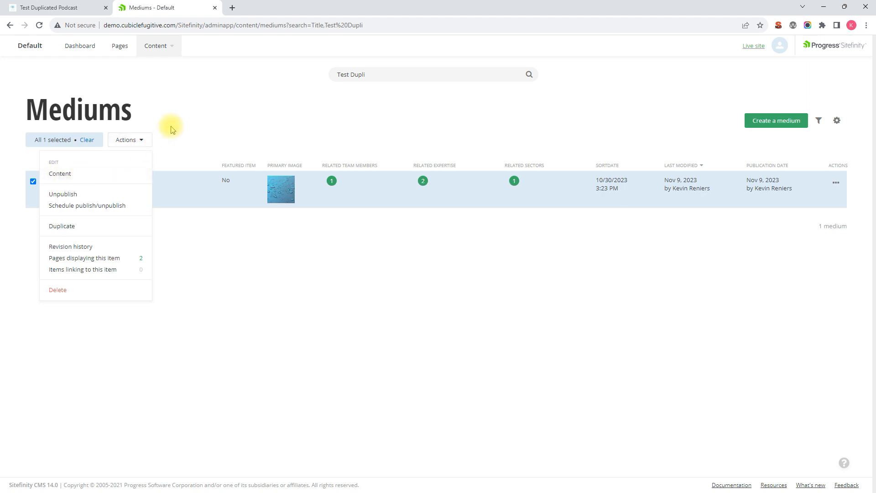
{"action": "left_click", "coordinate": [187, 129]}
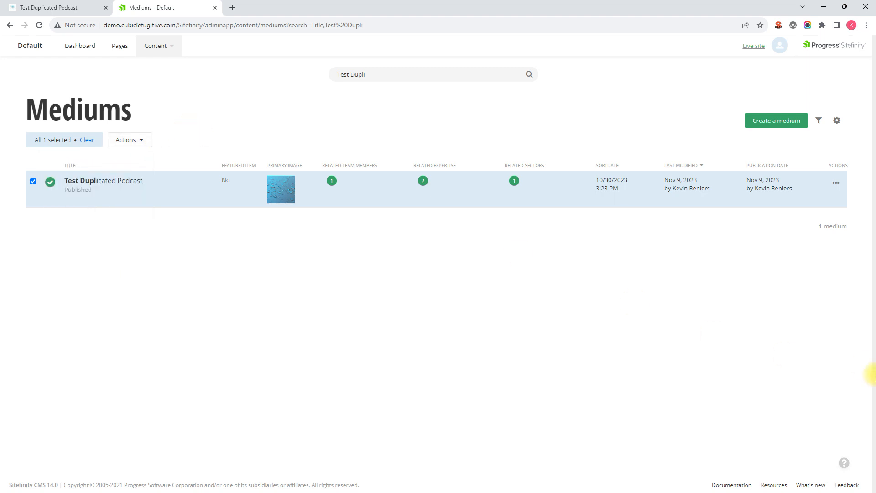
{"action": "left_click", "coordinate": [836, 183]}
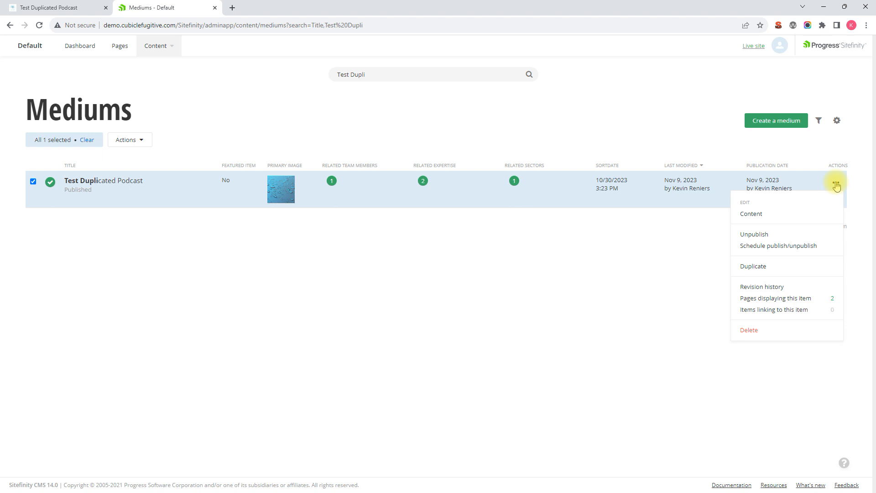
{"action": "left_click", "coordinate": [751, 215]}
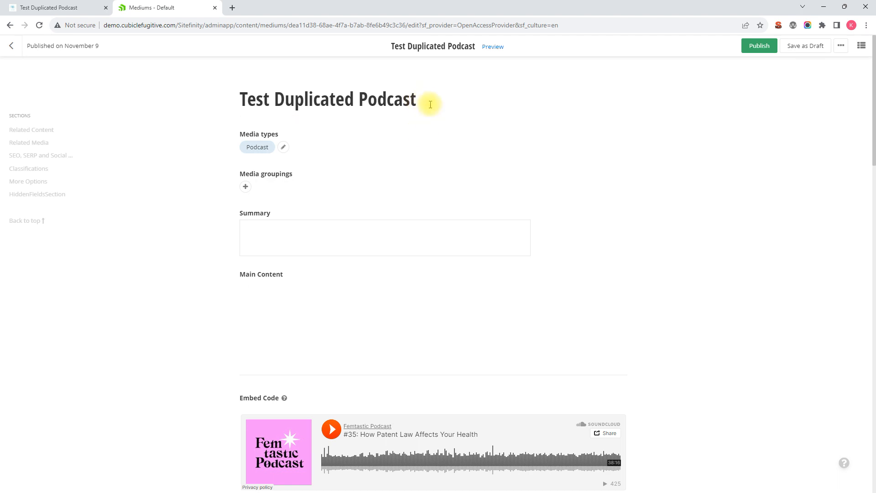
Change the item's title to "Modified Podcast" and reselect Podcast as its media type
{"action": "scroll", "coordinate": [430, 99], "scroll_direction": "down", "scroll_amount": 1}
{"action": "scroll", "coordinate": [431, 100], "scroll_direction": "up", "scroll_amount": 1}
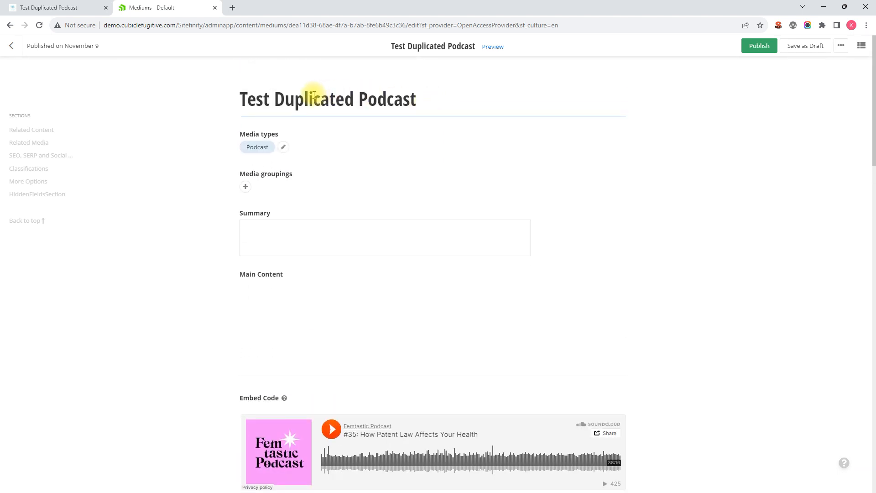
{"action": "left_click_drag", "start_coordinate": [356, 99], "coordinate": [182, 96]}
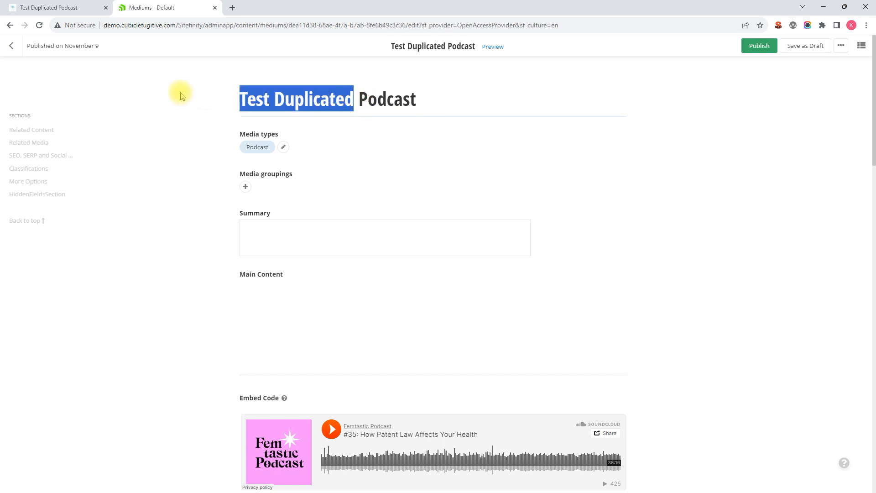
{"action": "type", "text": "Modified"}
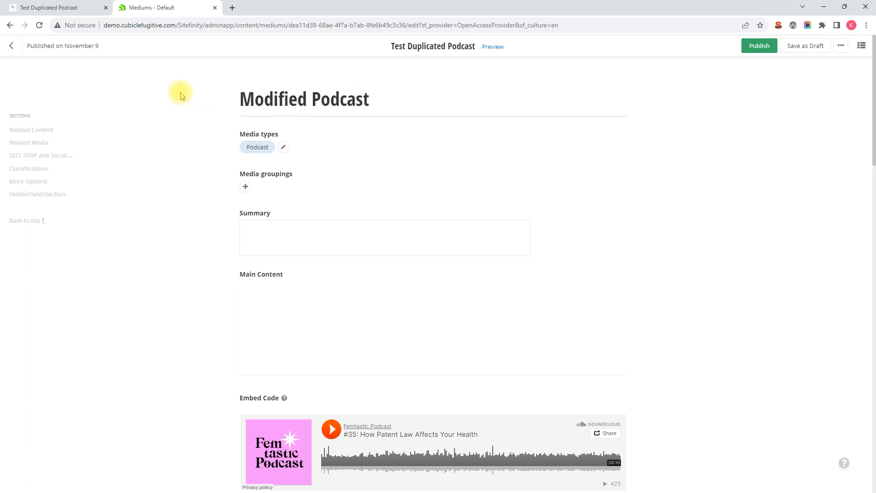
{"action": "left_click", "coordinate": [282, 147]}
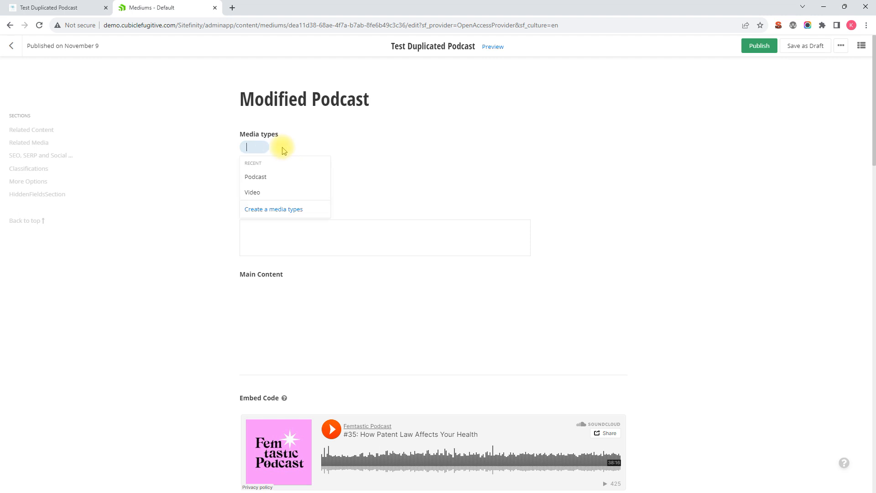
{"action": "left_click", "coordinate": [259, 177]}
{"action": "scroll", "coordinate": [375, 159], "scroll_direction": "down", "scroll_amount": 1}
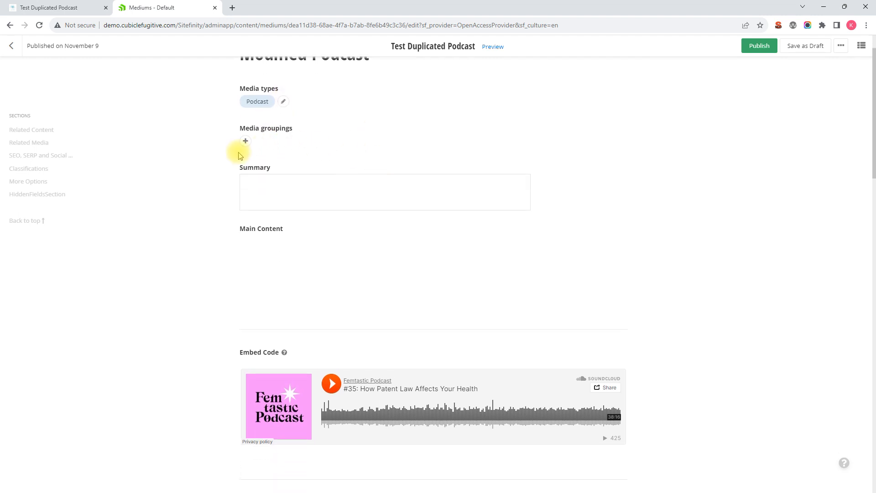
{"action": "left_click", "coordinate": [245, 141]}
{"action": "left_click", "coordinate": [358, 125]}
{"action": "left_click", "coordinate": [294, 189]}
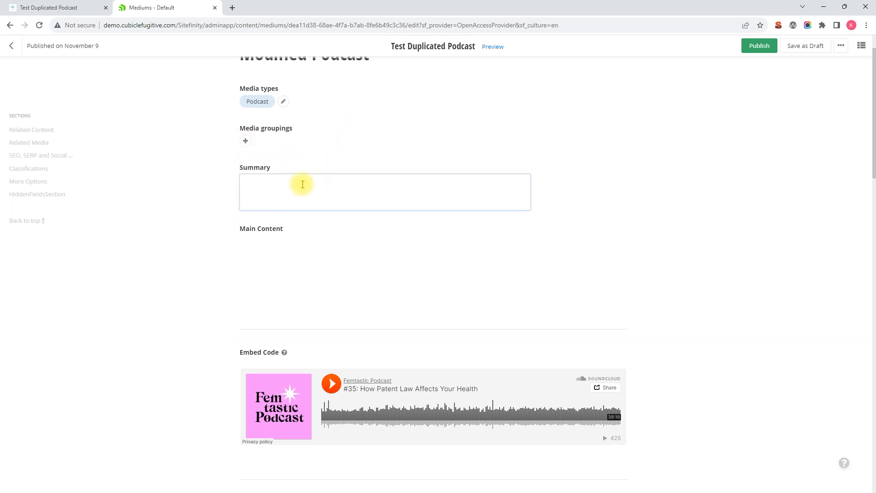
Fill the Main Content with placeholder text starting "Lorem ipsum dolor sit amet"
{"action": "scroll", "coordinate": [301, 187], "scroll_direction": "down", "scroll_amount": 2}
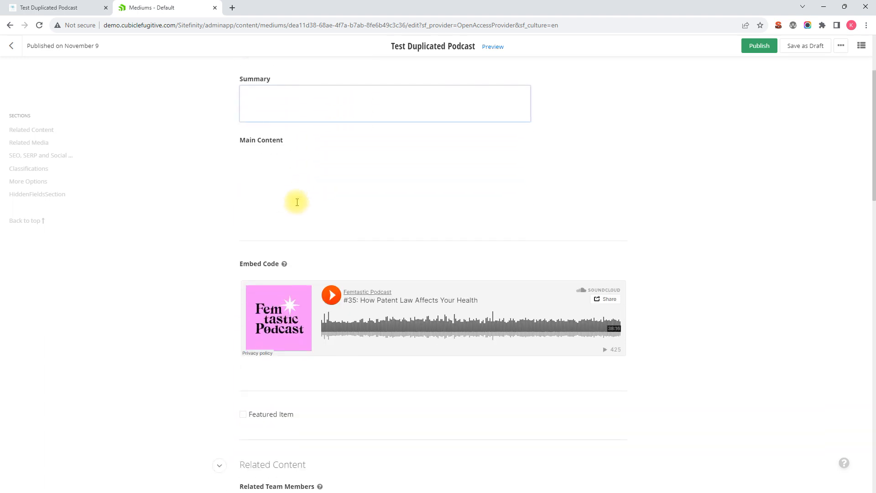
{"action": "left_click", "coordinate": [299, 164]}
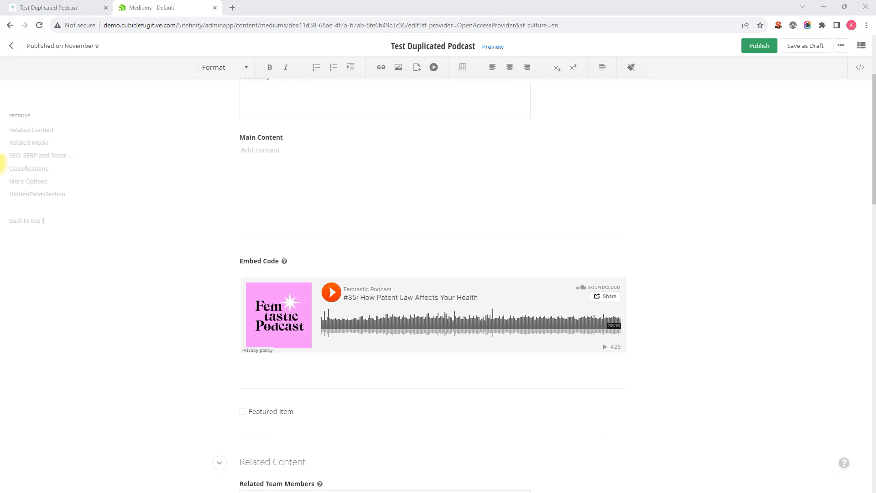
{"action": "left_click", "coordinate": [323, 186]}
{"action": "type", "text": "Lorem ipsum dolor sit amet. Et quasi molestias cum tenetur laboriosam et tempore harum et perspiciatis dolor et maxime saepe a placeat sunt non nisi rerum. Qui consequatur itaque est officiis vitae rem cupiditate galisum a adipisci nulla 33 eligendi natus! Et voluptates dolores est quaerat itaque est quisquam cumque At voluptatem tempore ut quia natus? Ut commodi quia ad nulla cumque et corporis minima qui accusamus autem aut labore nesciunt ut unde veniam qui facilis quia."}
Replace the podcast's existing related team member with a different one from the recent suggestions
{"action": "scroll", "coordinate": [350, 189], "scroll_direction": "down", "scroll_amount": 2}
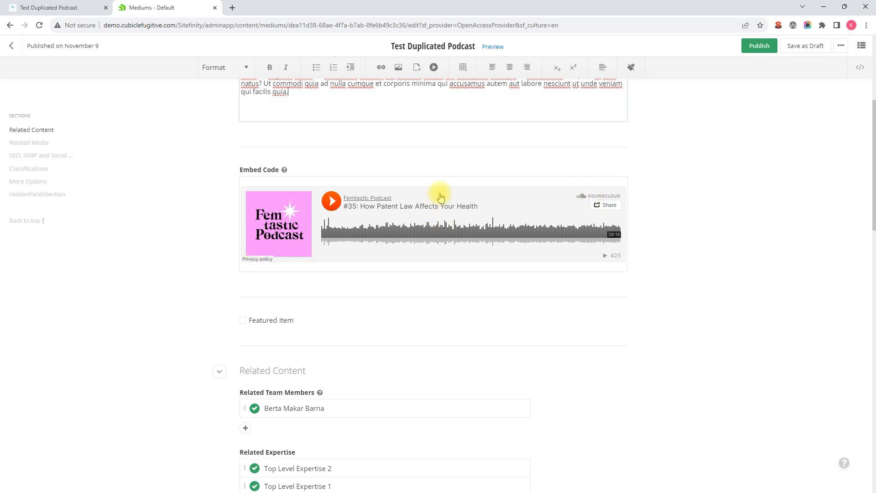
{"action": "scroll", "coordinate": [232, 301], "scroll_direction": "down", "scroll_amount": 2}
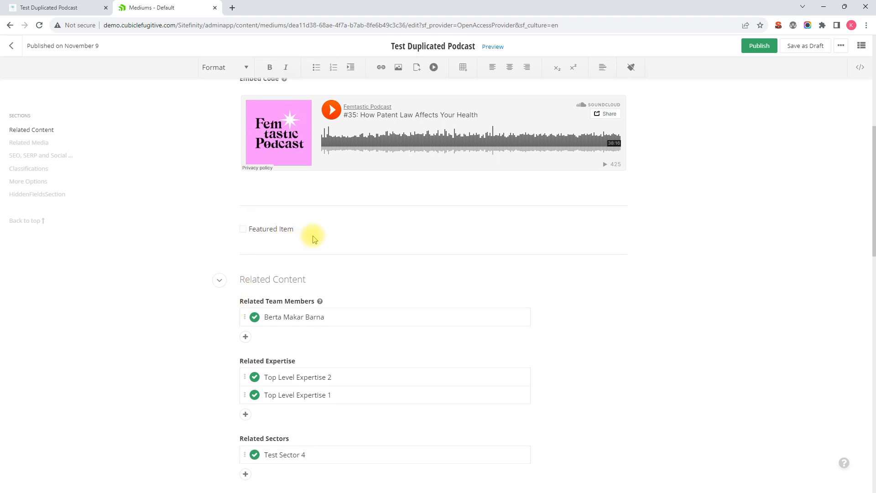
{"action": "scroll", "coordinate": [312, 239], "scroll_direction": "down", "scroll_amount": 2}
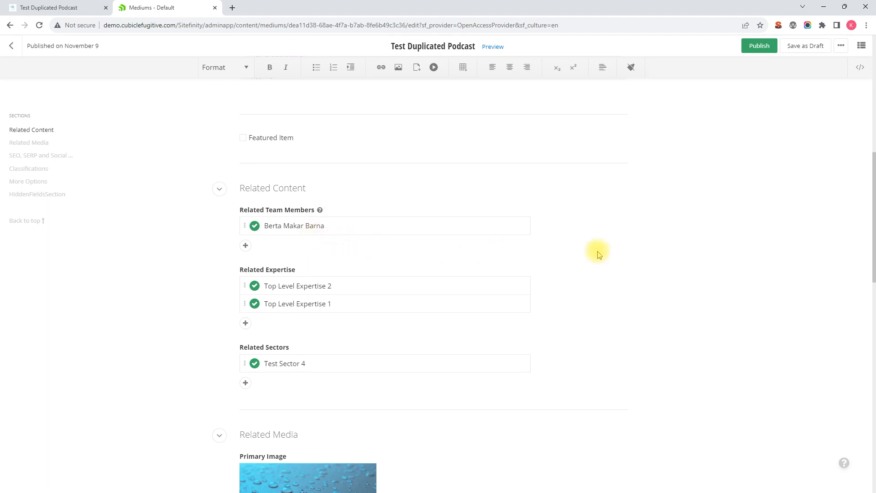
{"action": "scroll", "coordinate": [577, 248], "scroll_direction": "down", "scroll_amount": 1}
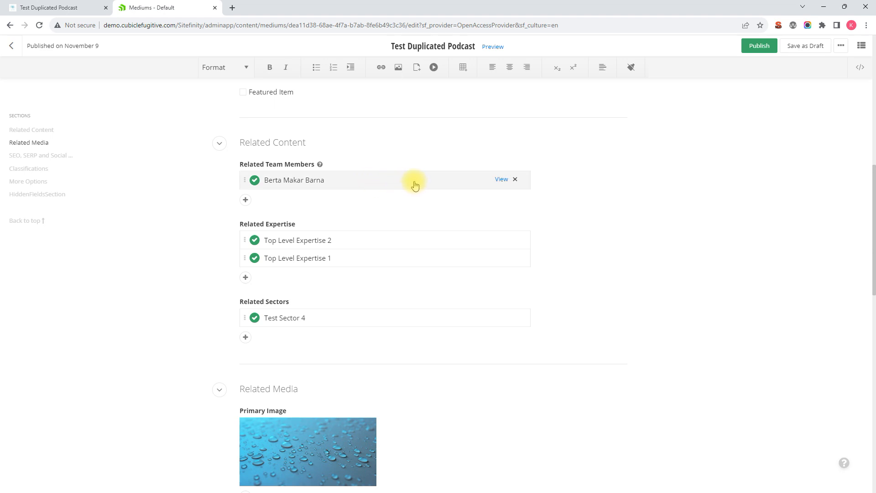
{"action": "left_click", "coordinate": [514, 179]}
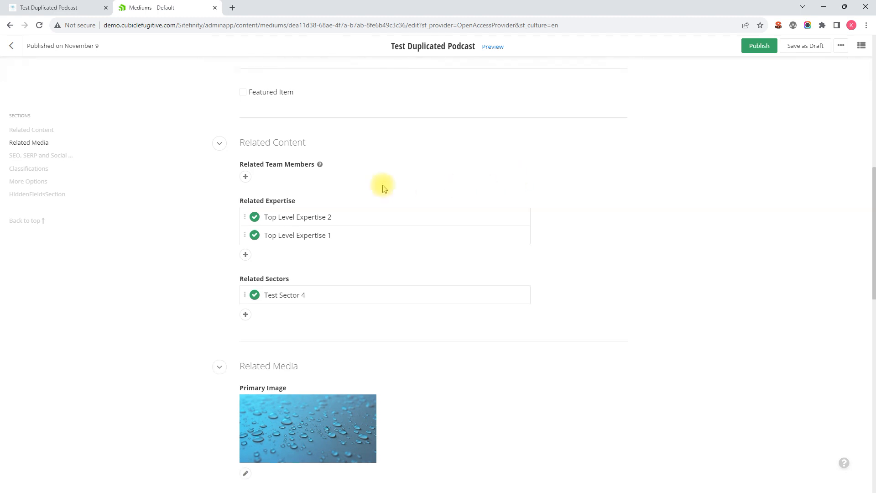
{"action": "left_click", "coordinate": [245, 177]}
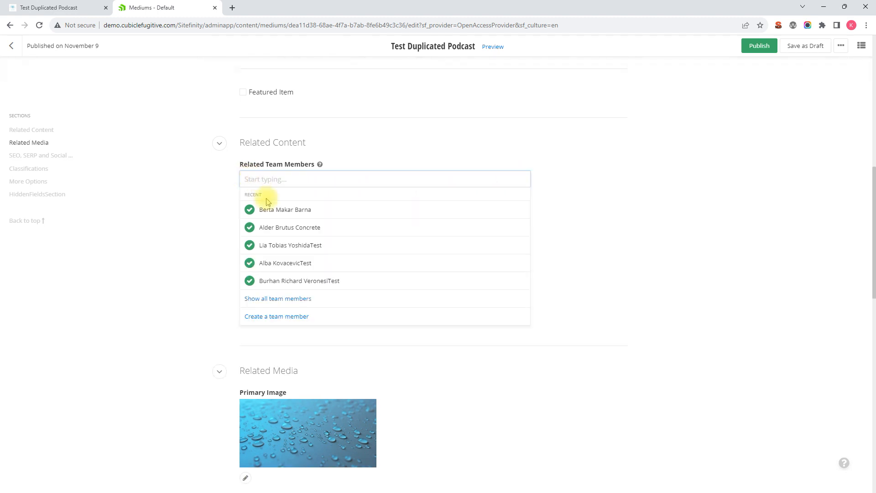
{"action": "left_click", "coordinate": [285, 263]}
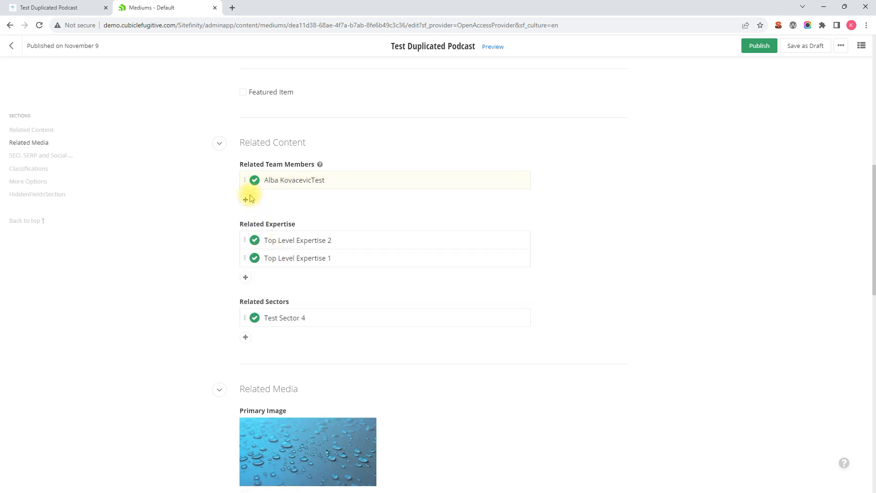
Add the second and third people in the full team members list to the podcast's related team members
{"action": "left_click", "coordinate": [243, 201]}
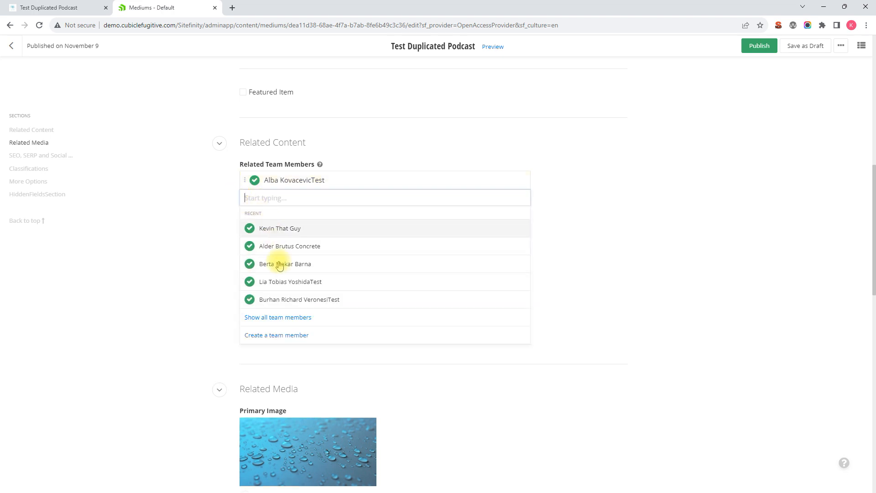
{"action": "left_click", "coordinate": [295, 322]}
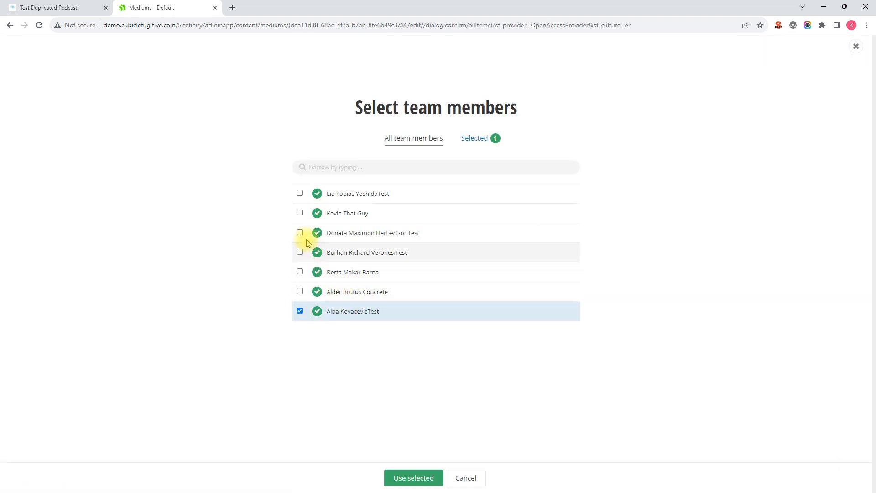
{"action": "left_click", "coordinate": [301, 232]}
{"action": "left_click", "coordinate": [300, 213]}
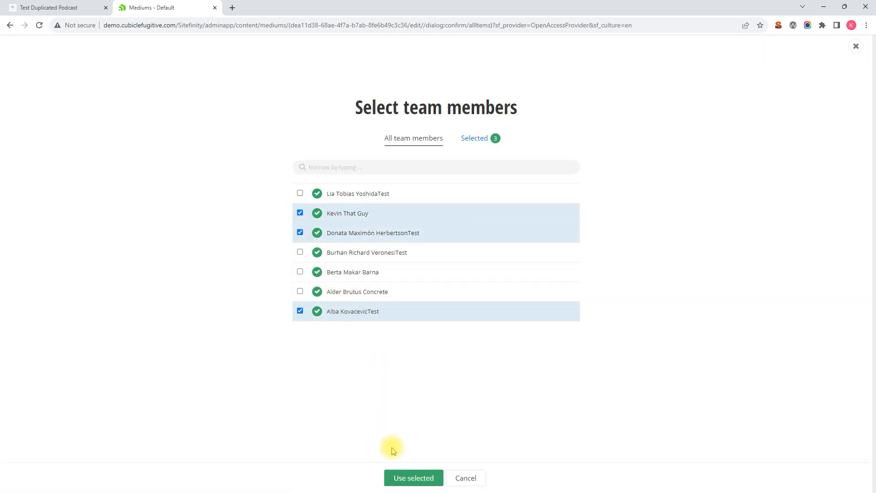
{"action": "left_click", "coordinate": [405, 479]}
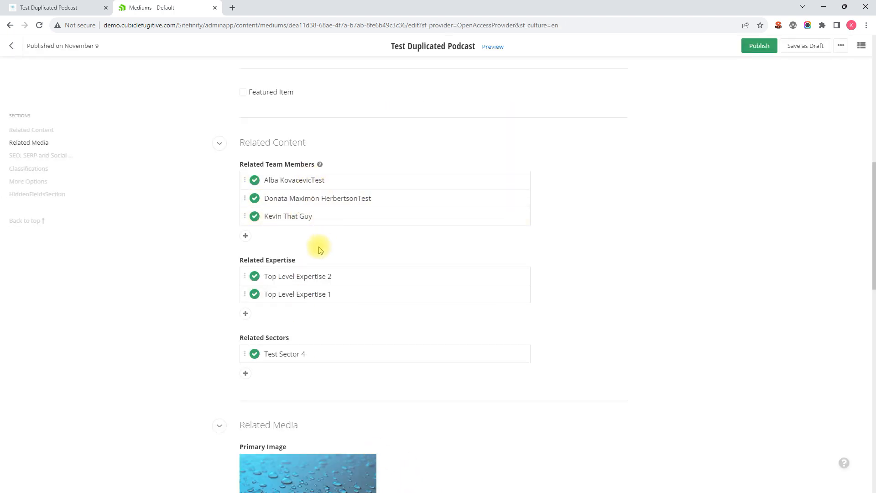
Add Child Expertise 5 to the related expertise and remove Top Level Expertise 2
{"action": "left_click", "coordinate": [248, 319]}
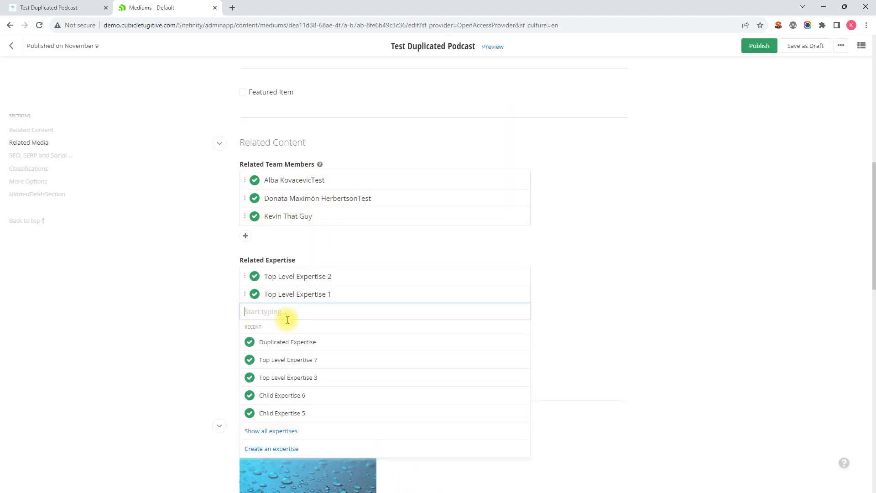
{"action": "left_click", "coordinate": [283, 412]}
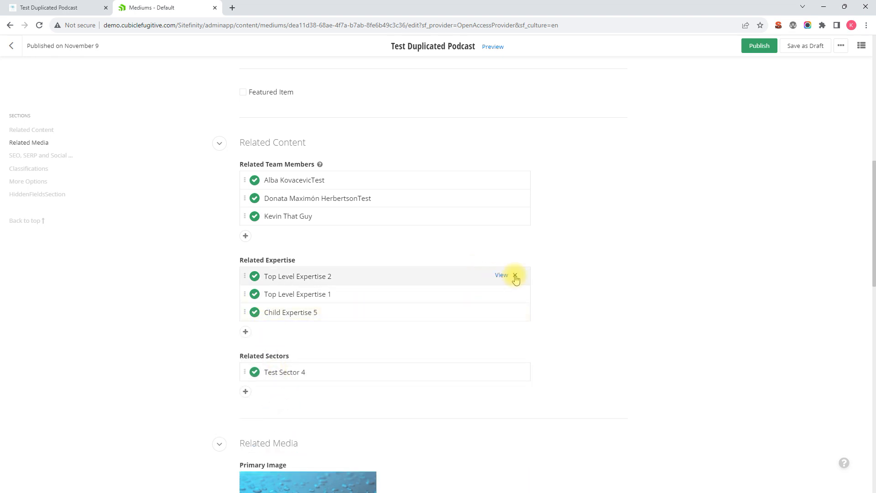
{"action": "left_click", "coordinate": [515, 276]}
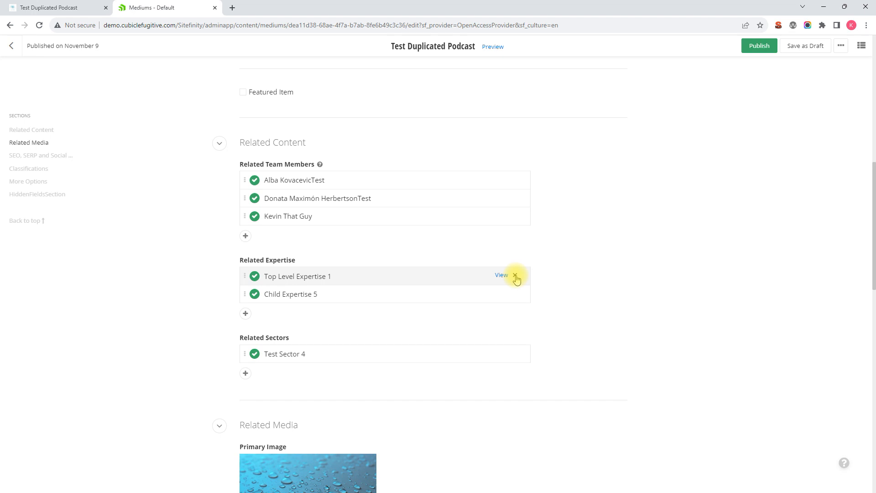
Add Test Sector 1 to the podcast's related sectors
{"action": "left_click", "coordinate": [246, 372]}
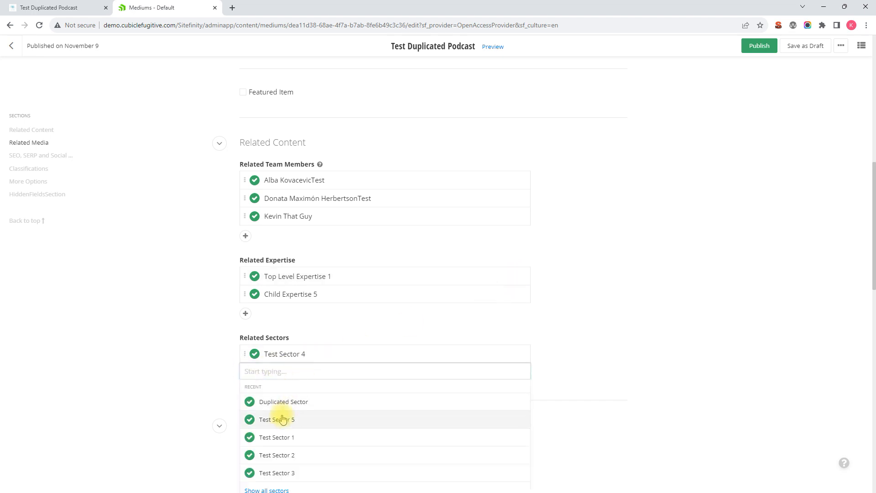
{"action": "left_click", "coordinate": [284, 436]}
{"action": "left_click", "coordinate": [656, 278]}
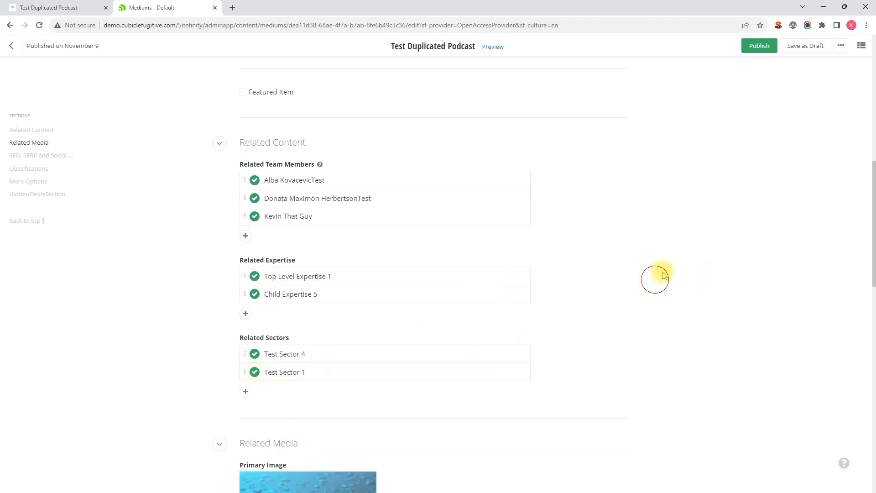
Reorder the related team members so that the last one listed comes first
{"action": "scroll", "coordinate": [612, 255], "scroll_direction": "up", "scroll_amount": 2}
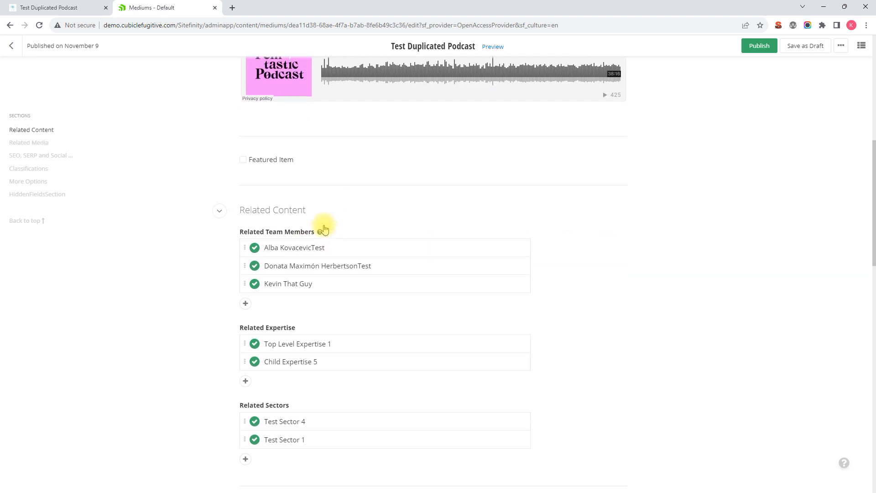
{"action": "scroll", "coordinate": [325, 228], "scroll_direction": "down", "scroll_amount": 2}
{"action": "mouse_move", "coordinate": [348, 220]}
{"action": "left_click_drag", "start_coordinate": [347, 219], "coordinate": [358, 171]}
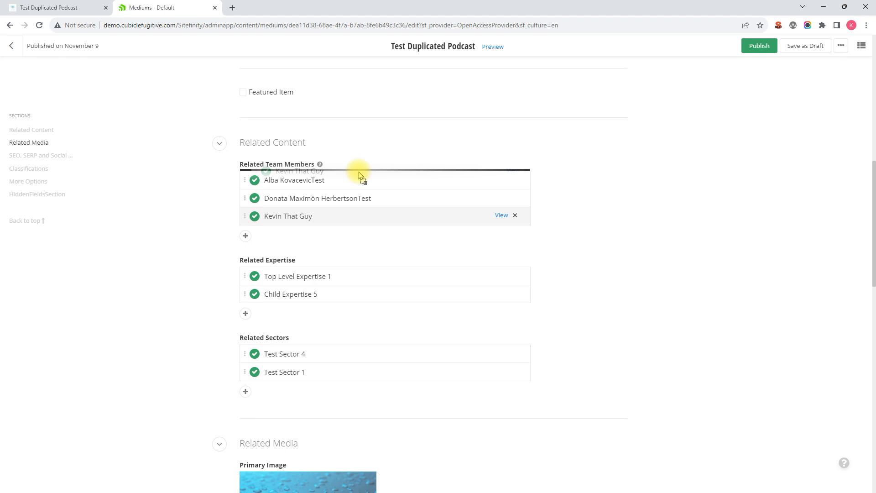
{"action": "left_click_drag", "start_coordinate": [359, 176], "coordinate": [356, 172]}
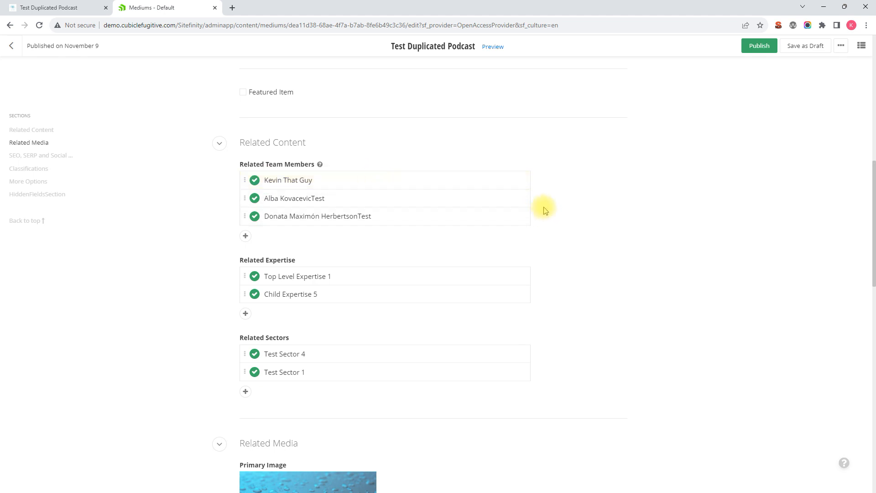
Replace the podcast's primary image with the handshake photo from the Page Banners image library
{"action": "scroll", "coordinate": [546, 211], "scroll_direction": "down", "scroll_amount": 1}
{"action": "scroll", "coordinate": [545, 210], "scroll_direction": "down", "scroll_amount": 5}
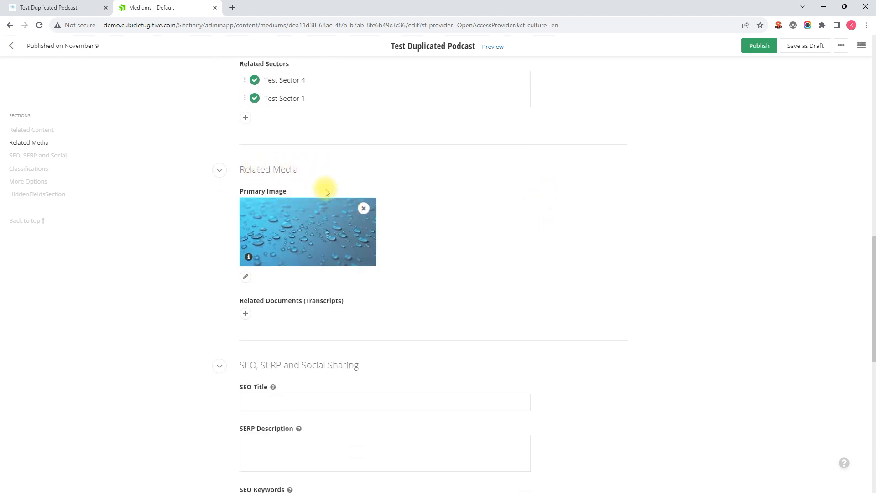
{"action": "scroll", "coordinate": [330, 163], "scroll_direction": "down", "scroll_amount": 2}
{"action": "scroll", "coordinate": [331, 165], "scroll_direction": "up", "scroll_amount": 1}
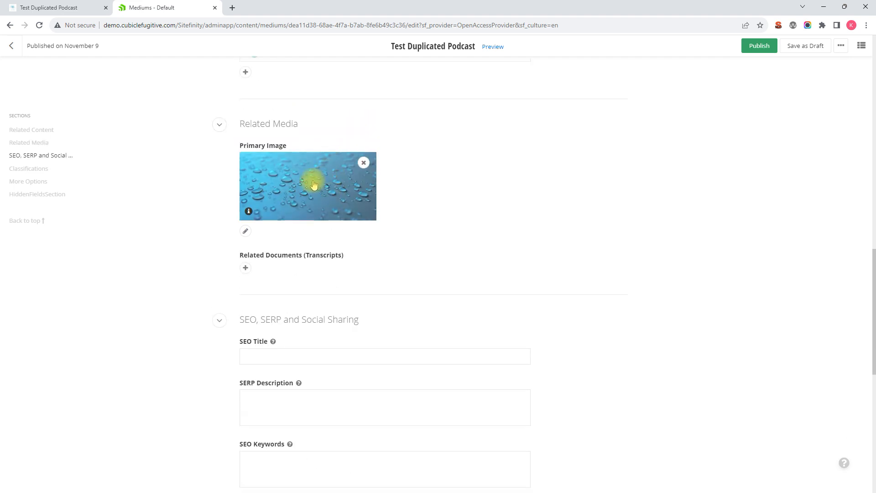
{"action": "left_click", "coordinate": [364, 163]}
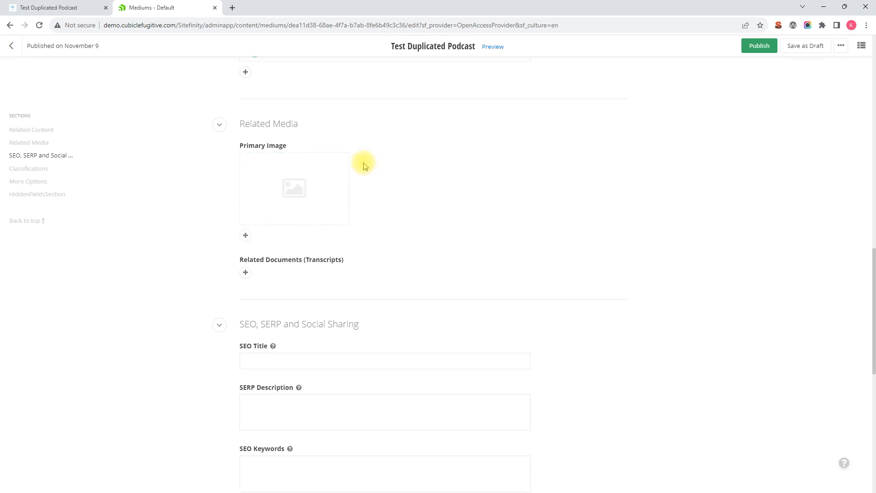
{"action": "left_click", "coordinate": [246, 236]}
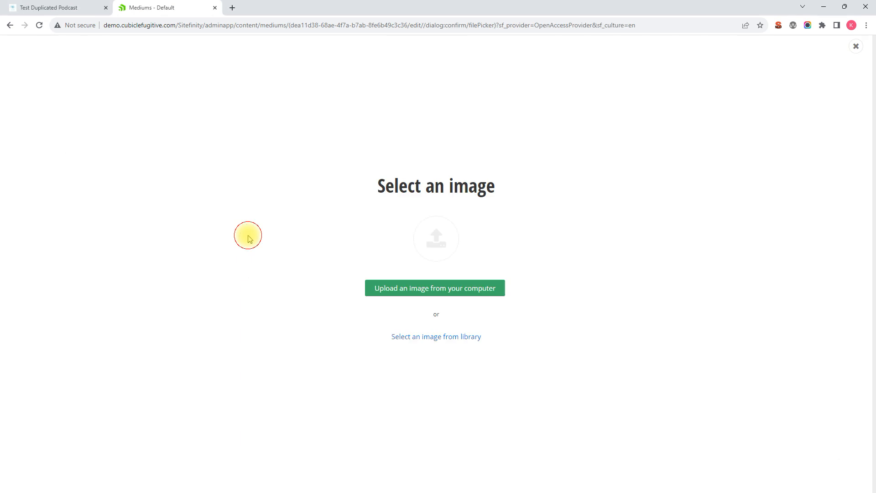
{"action": "left_click", "coordinate": [439, 340]}
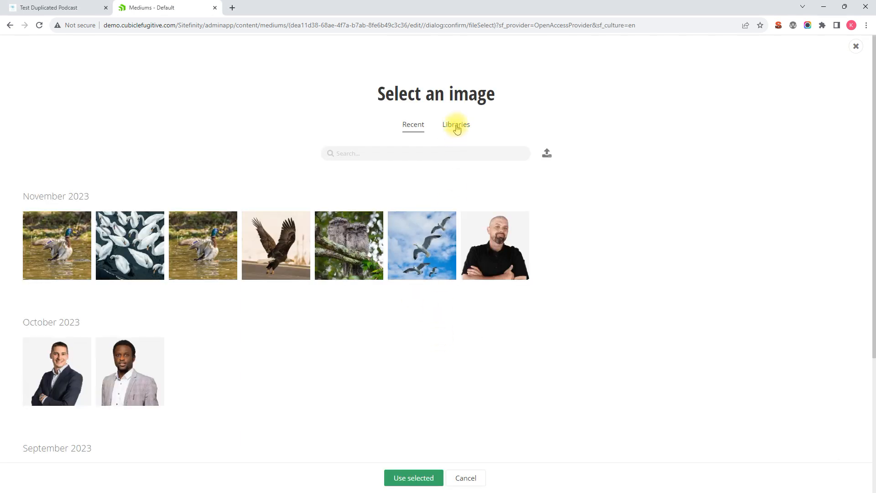
{"action": "left_click", "coordinate": [457, 127]}
{"action": "left_click", "coordinate": [465, 223]}
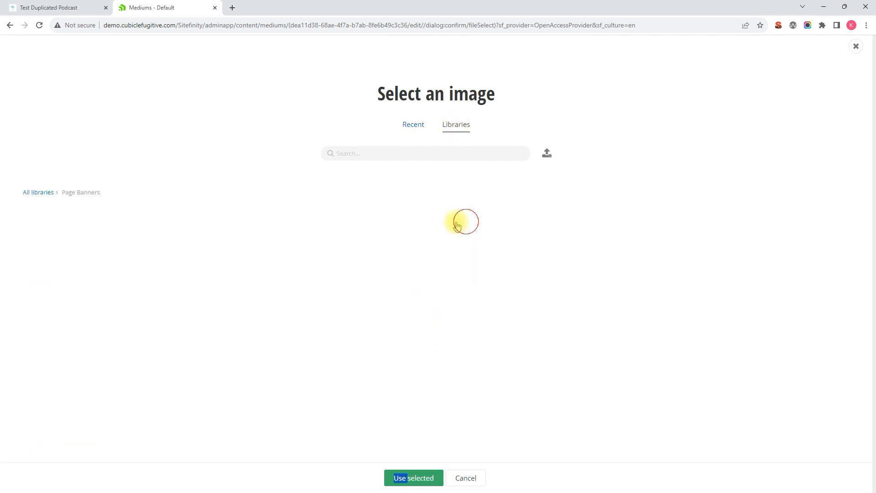
{"action": "left_click", "coordinate": [88, 239]}
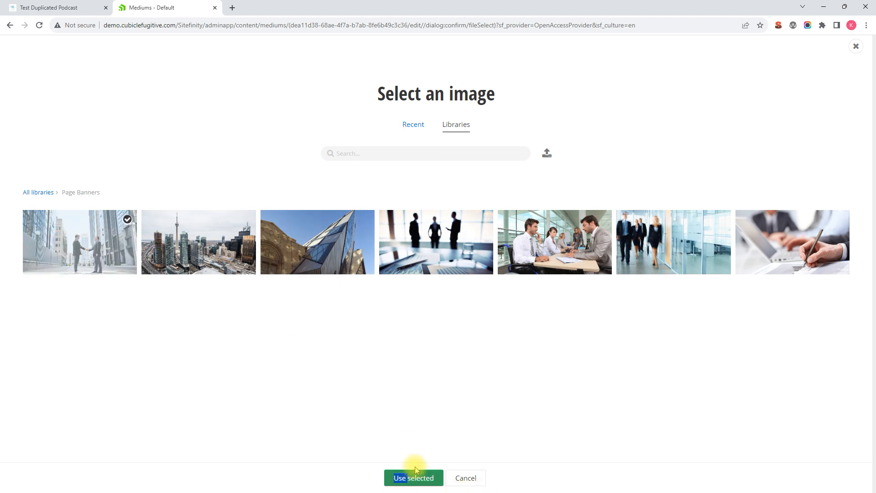
{"action": "left_click", "coordinate": [403, 397]}
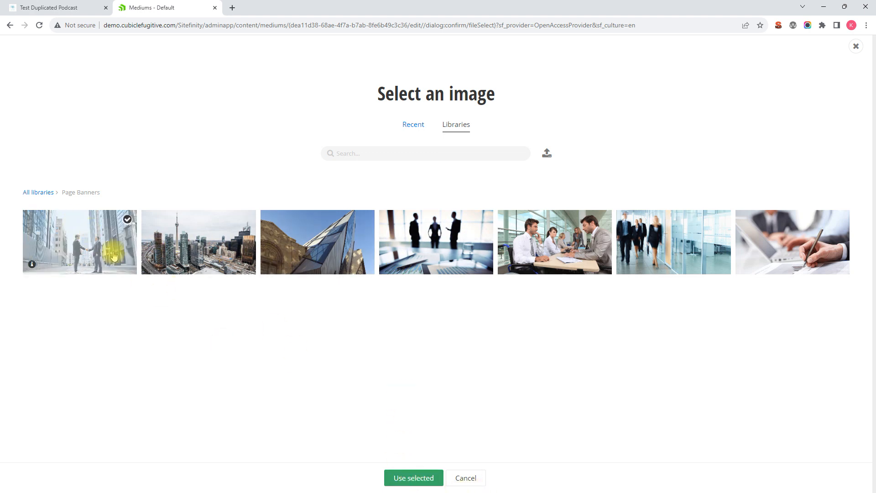
{"action": "left_click", "coordinate": [411, 477]}
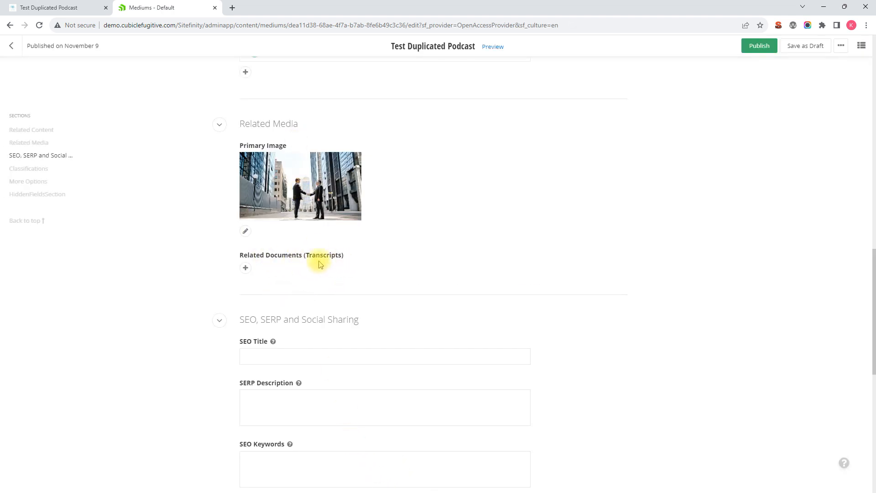
Classify the podcast with the category TestCategory and the tag Test2
{"action": "scroll", "coordinate": [317, 269], "scroll_direction": "down", "scroll_amount": 3}
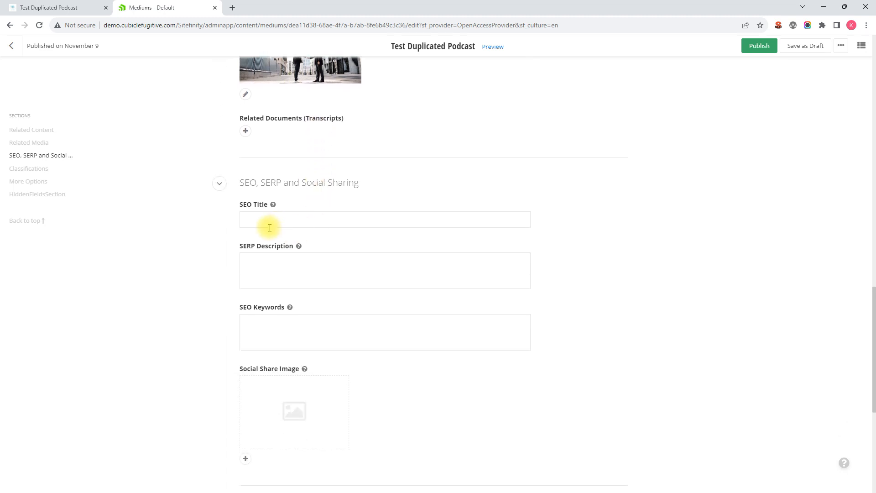
{"action": "scroll", "coordinate": [269, 213], "scroll_direction": "down", "scroll_amount": 6}
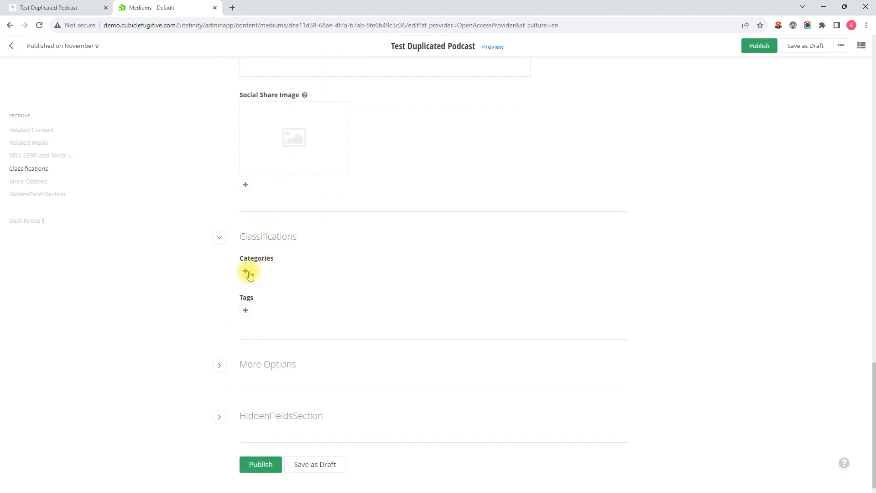
{"action": "left_click", "coordinate": [246, 272]}
{"action": "left_click", "coordinate": [259, 301]}
{"action": "left_click", "coordinate": [246, 311]}
{"action": "left_click", "coordinate": [251, 358]}
{"action": "left_click", "coordinate": [378, 266]}
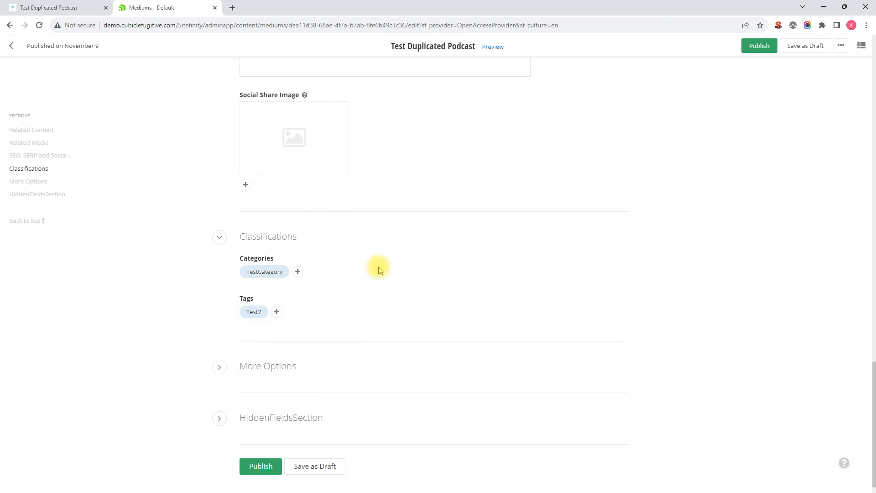
Review the edited podcast fields, save the item as a draft and publish it
{"action": "scroll", "coordinate": [380, 270], "scroll_direction": "up", "scroll_amount": 6}
{"action": "scroll", "coordinate": [378, 270], "scroll_direction": "up", "scroll_amount": 20}
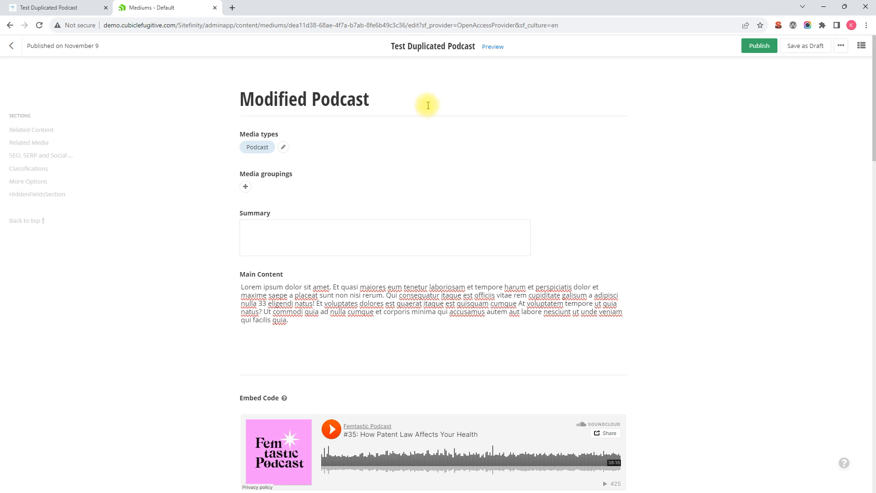
{"action": "scroll", "coordinate": [428, 110], "scroll_direction": "down", "scroll_amount": 11}
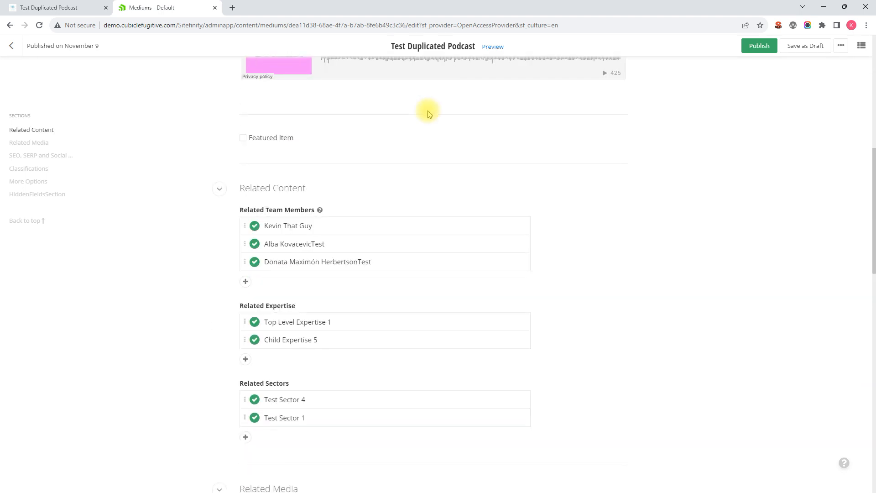
{"action": "scroll", "coordinate": [428, 111], "scroll_direction": "down", "scroll_amount": 7}
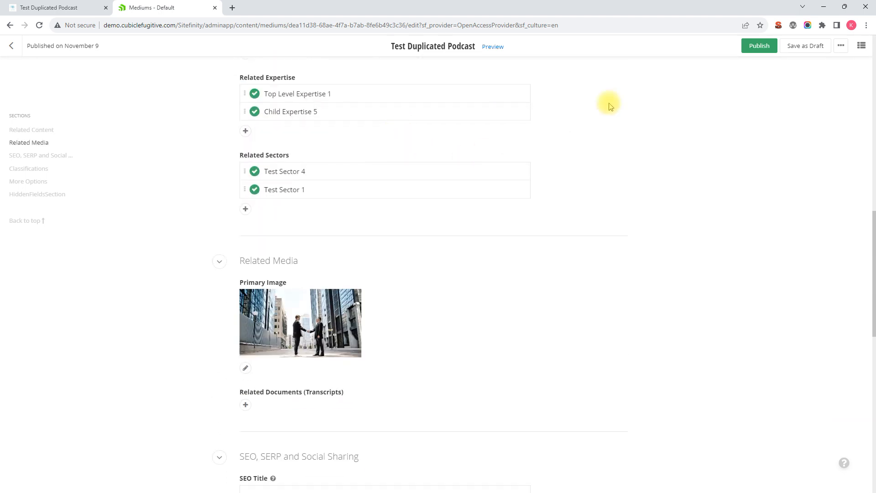
{"action": "scroll", "coordinate": [464, 153], "scroll_direction": "down", "scroll_amount": 8}
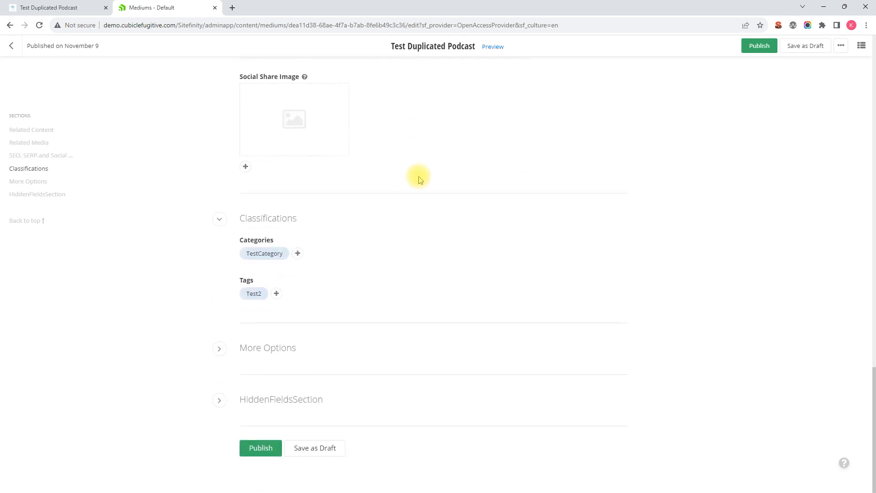
{"action": "left_click", "coordinate": [318, 448]}
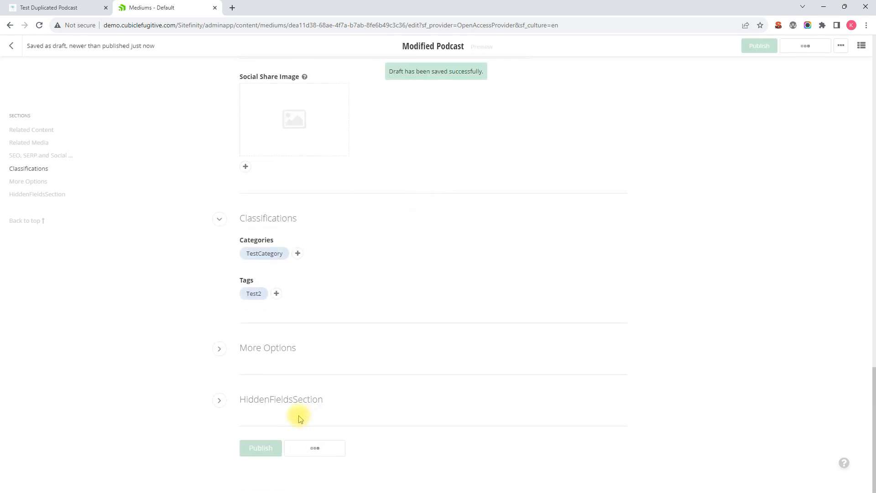
{"action": "left_click", "coordinate": [265, 449]}
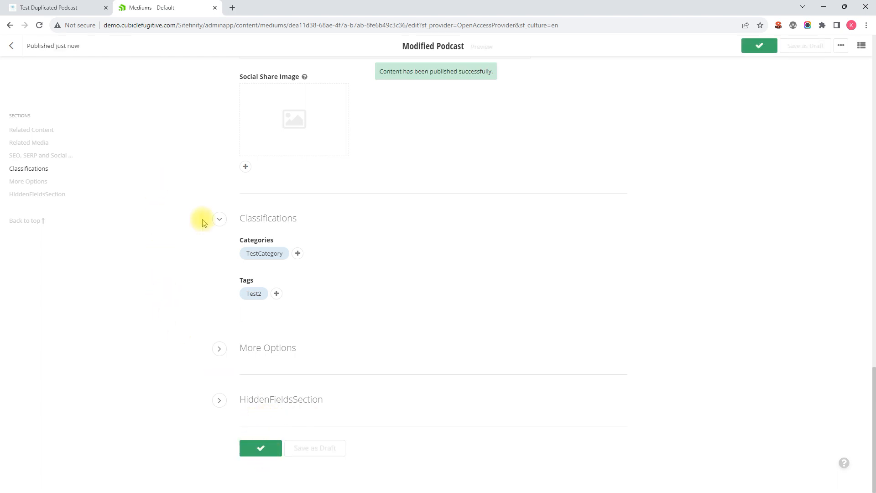
Examine the live podcast page for the updated banner, title, overview text, related people, services and industries
{"action": "left_click", "coordinate": [64, 8]}
{"action": "scroll", "coordinate": [256, 230], "scroll_direction": "up", "scroll_amount": 6}
{"action": "scroll", "coordinate": [261, 243], "scroll_direction": "down", "scroll_amount": 9}
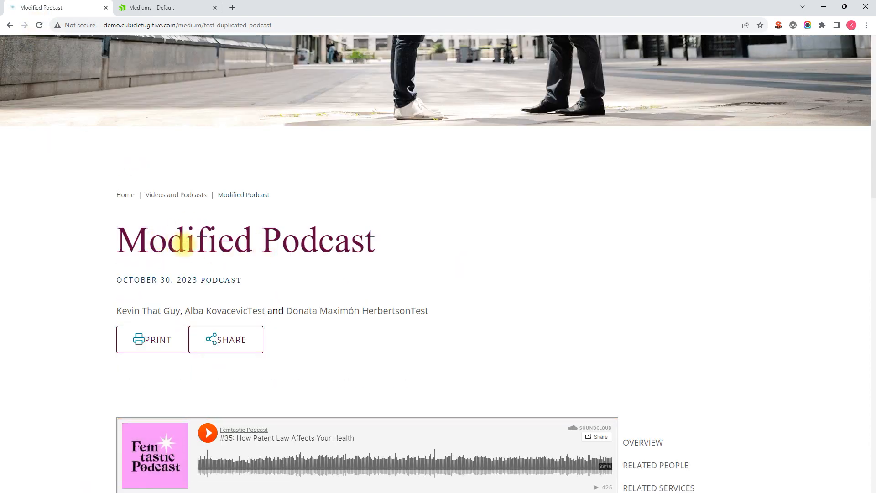
{"action": "scroll", "coordinate": [263, 261], "scroll_direction": "up", "scroll_amount": 10}
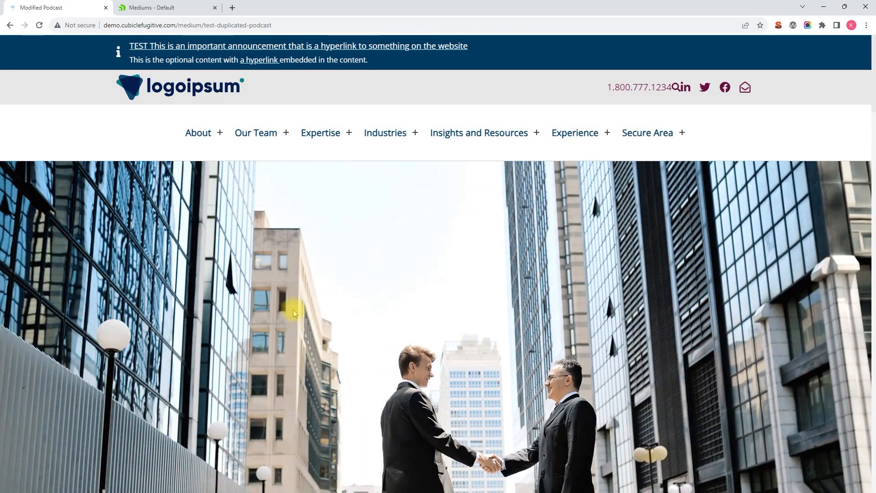
{"action": "scroll", "coordinate": [293, 309], "scroll_direction": "down", "scroll_amount": 10}
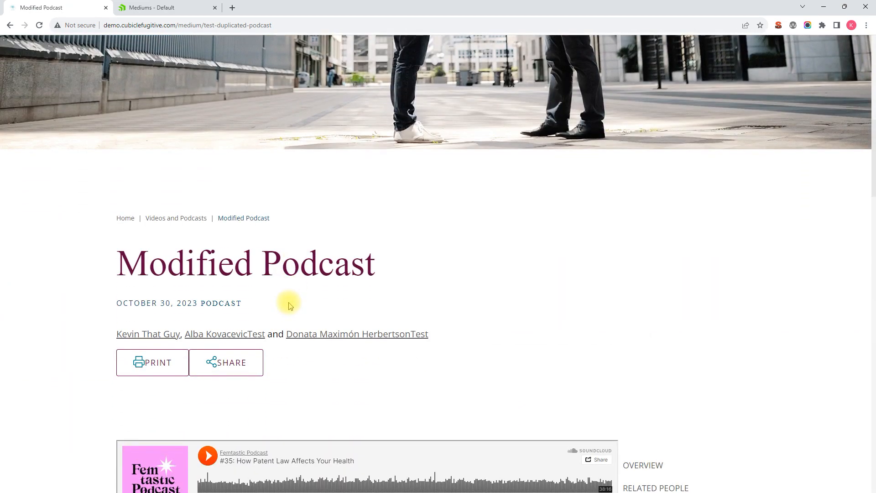
{"action": "scroll", "coordinate": [290, 306], "scroll_direction": "down", "scroll_amount": 9}
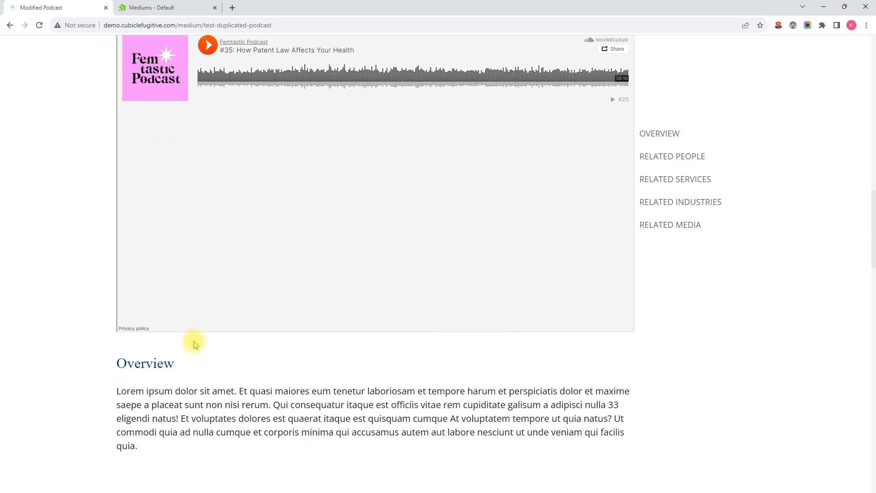
{"action": "scroll", "coordinate": [195, 343], "scroll_direction": "down", "scroll_amount": 3}
{"action": "scroll", "coordinate": [196, 270], "scroll_direction": "down", "scroll_amount": 2}
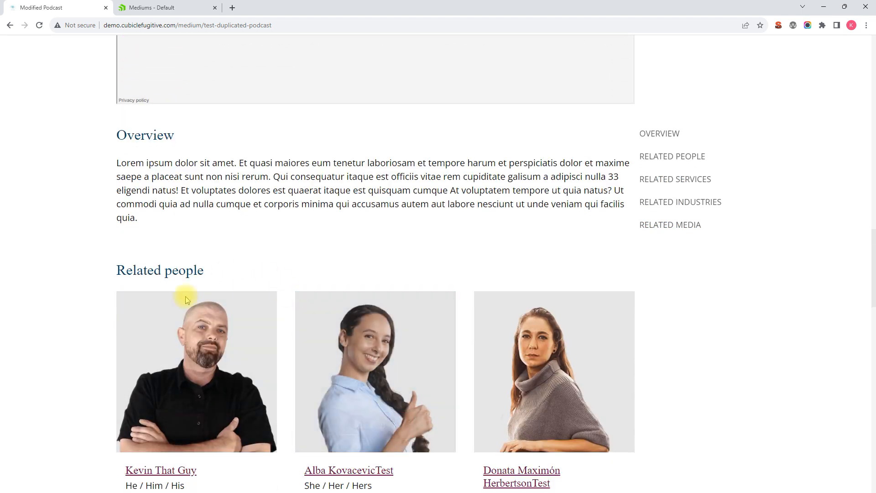
{"action": "scroll", "coordinate": [475, 297], "scroll_direction": "down", "scroll_amount": 9}
{"action": "scroll", "coordinate": [233, 272], "scroll_direction": "down", "scroll_amount": 5}
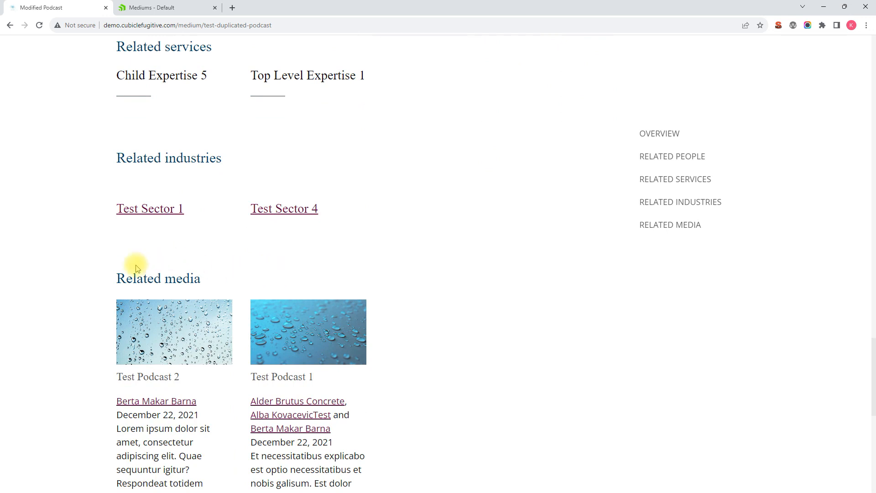